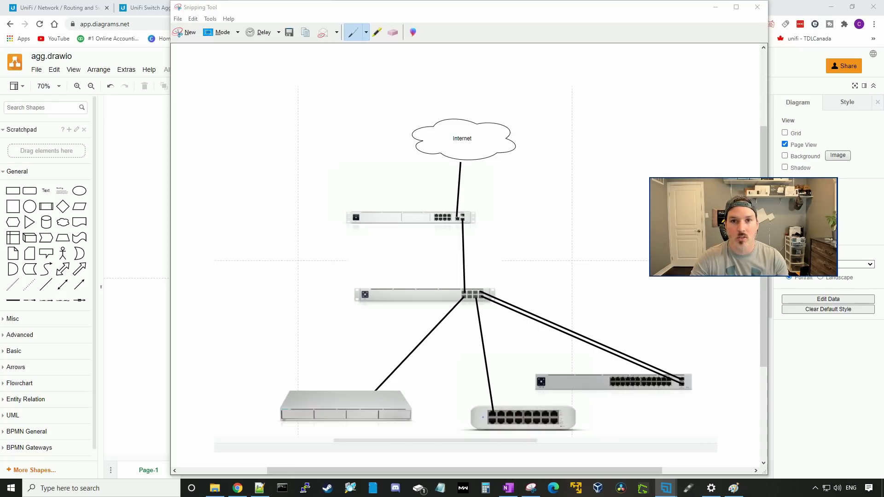
Circle the doubled link to the lower-right switch in red, then return to the draw.io diagram
mouse_move(560, 322)
mouse_down()
mouse_move(550, 332)
mouse_move(541, 318)
mouse_move(563, 322)
mouse_up()
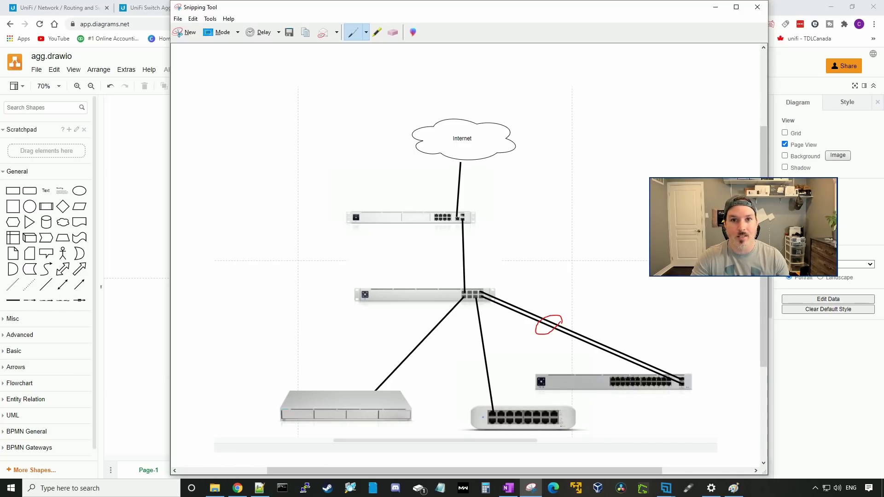
key(alt+Tab)
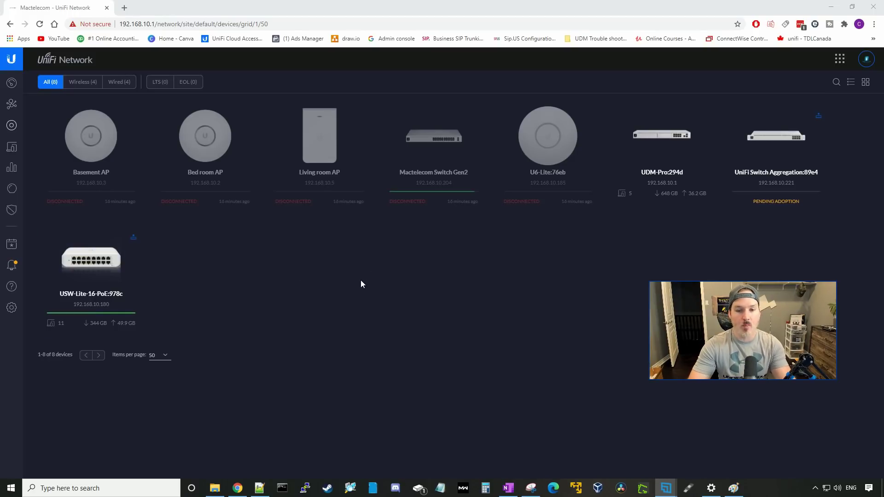
Adopt the pending UniFi Switch Aggregation into the network
click(770, 181)
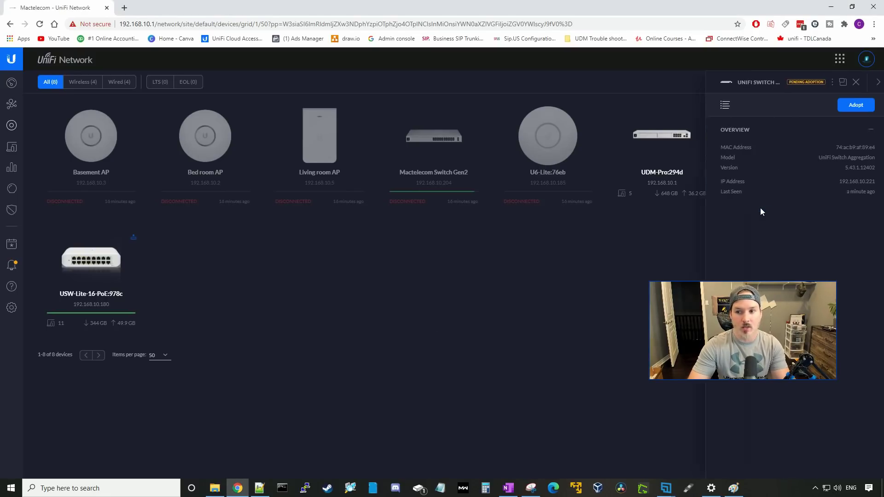
click(853, 107)
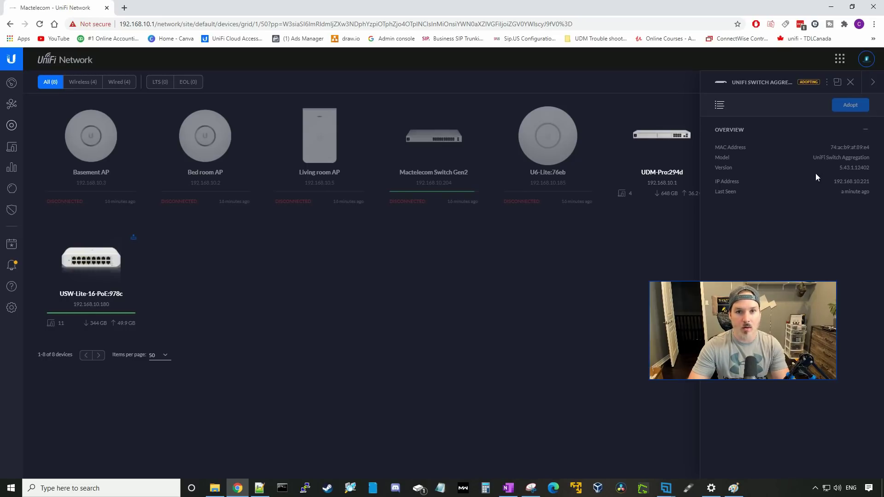
click(850, 82)
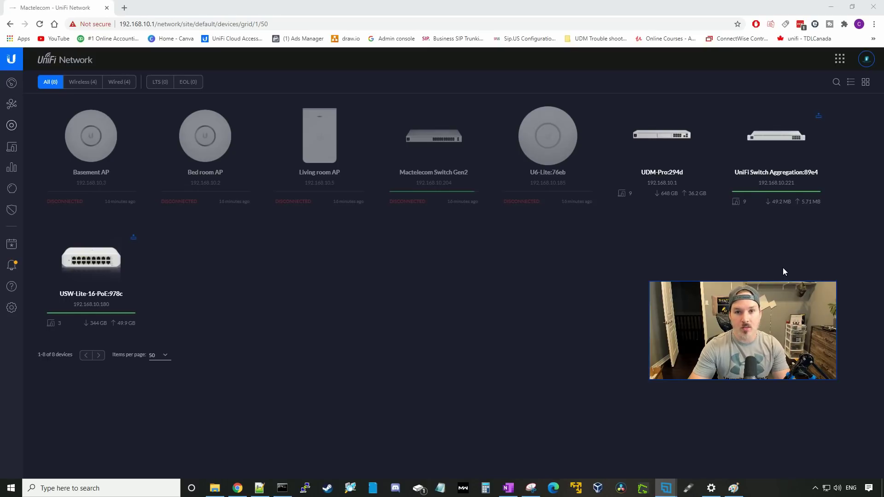
Start and confirm the aggregation switch's firmware upgrade, then reopen its details
click(819, 120)
click(576, 284)
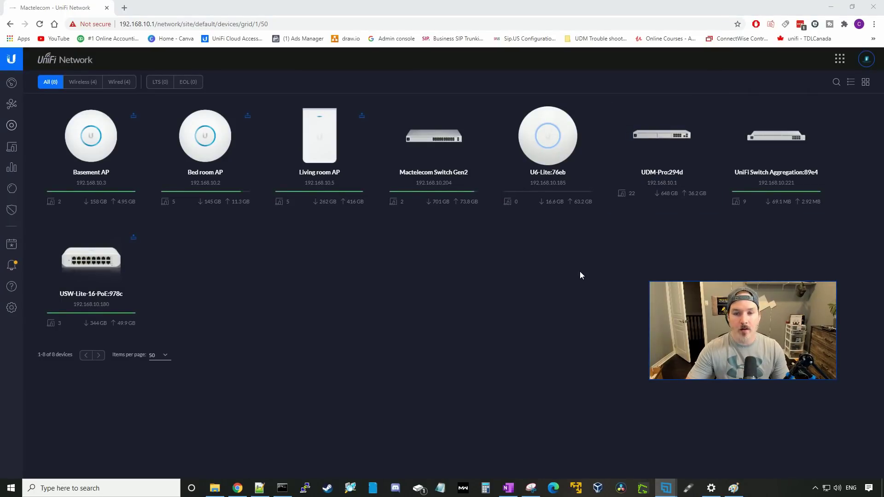
click(752, 160)
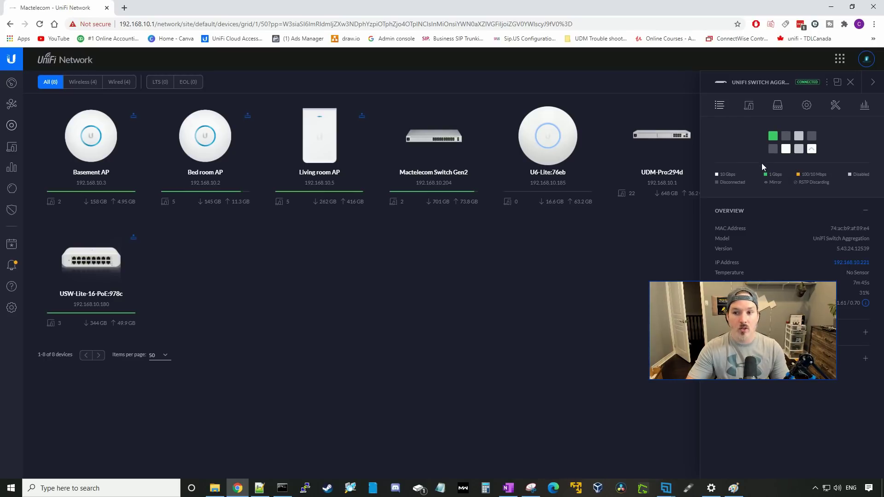
mouse_move(772, 140)
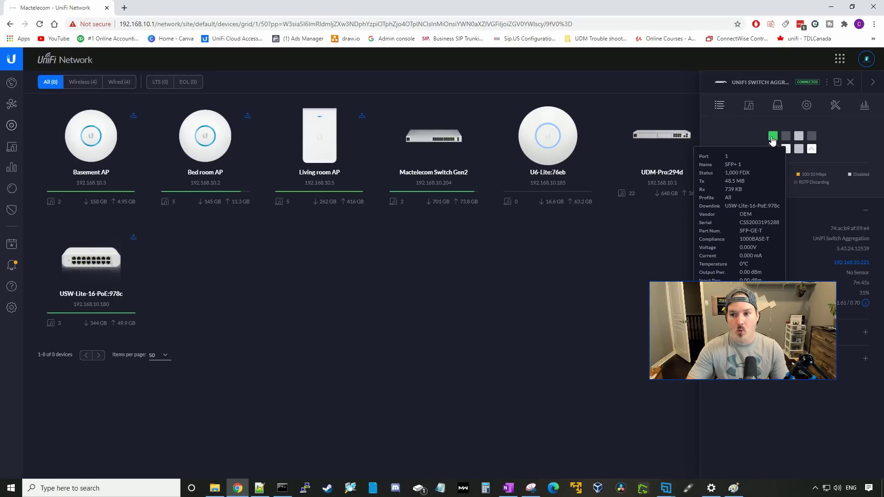
mouse_move(786, 152)
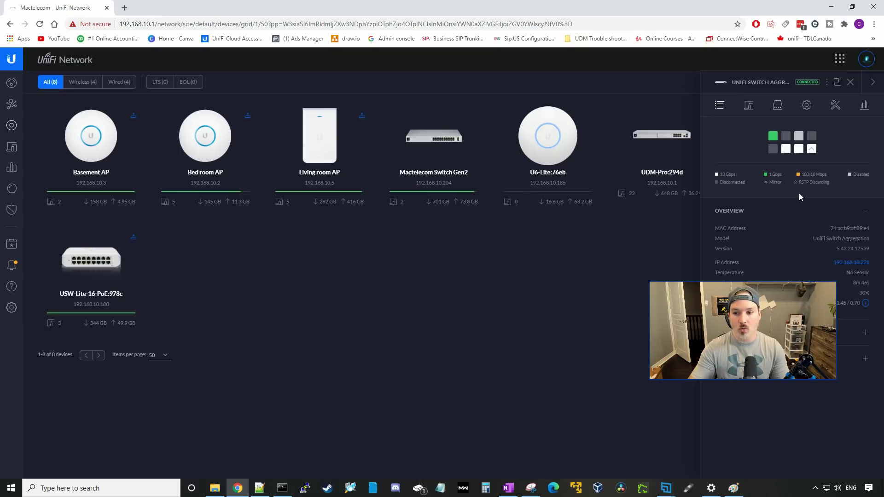
click(851, 82)
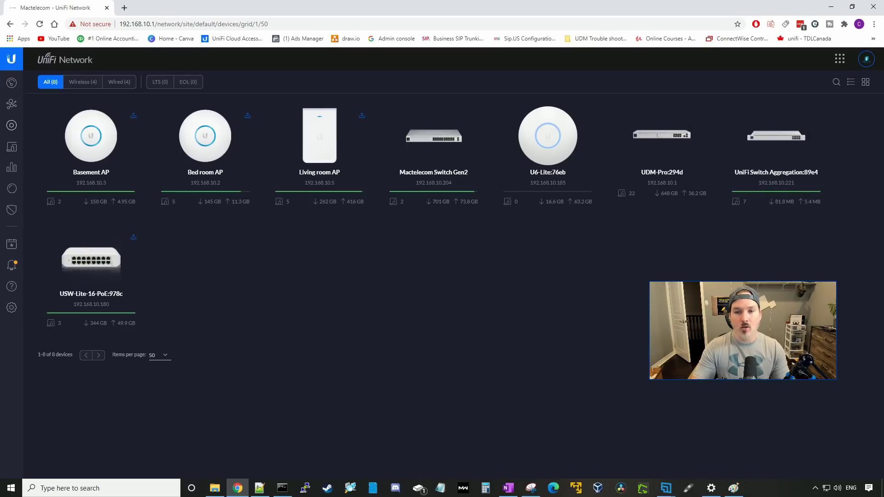
click(775, 121)
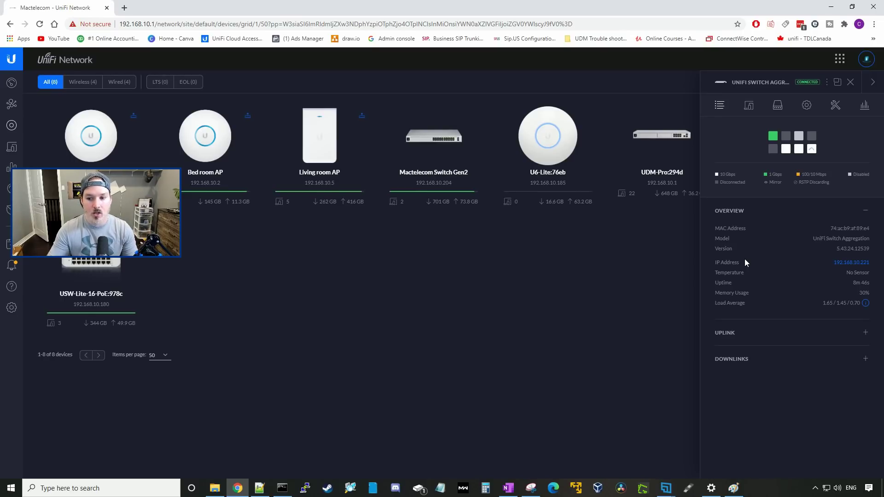
Review the aggregation switch's uplink, downlink devices and connected clients
click(839, 333)
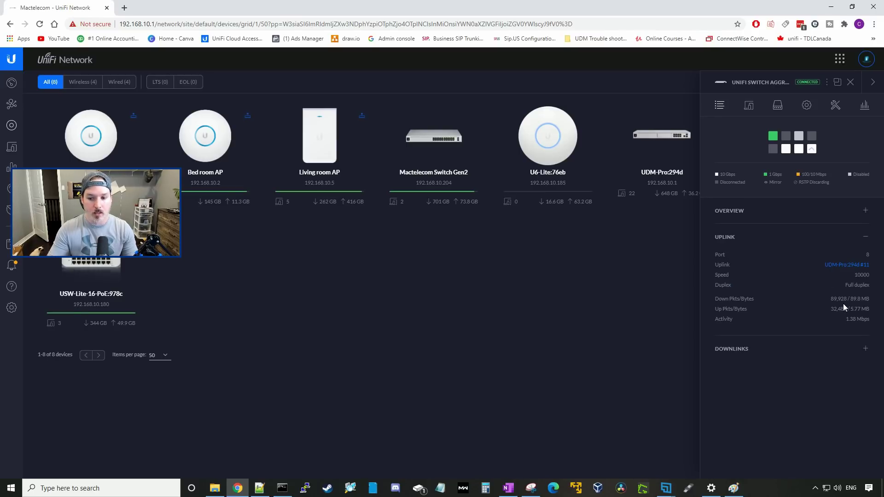
click(824, 349)
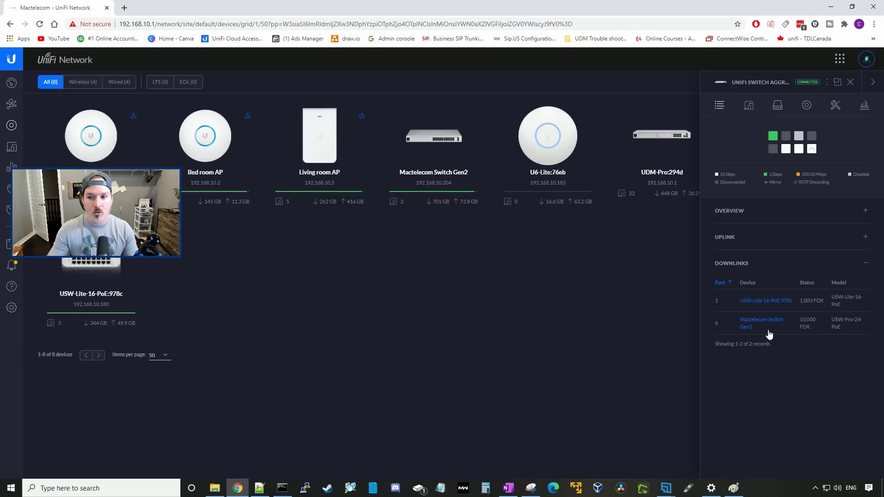
click(750, 109)
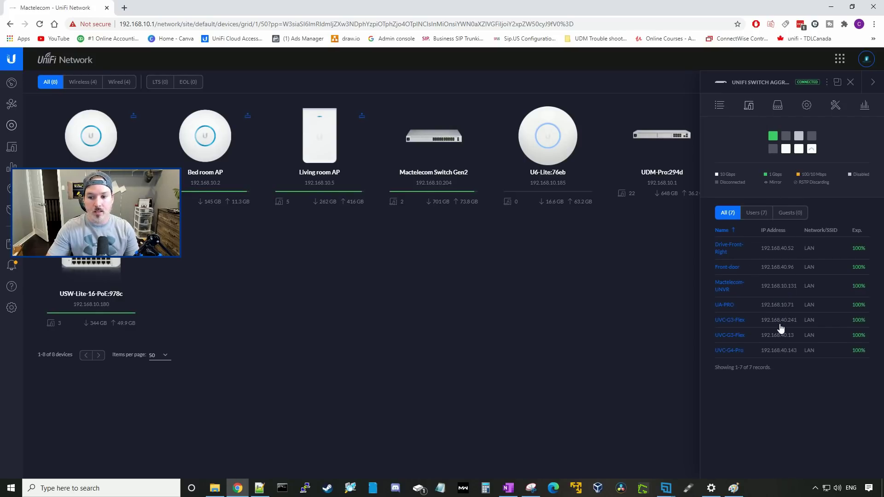
Show the aggregation switch's SFP+ per-port statistics, then its device settings
click(778, 105)
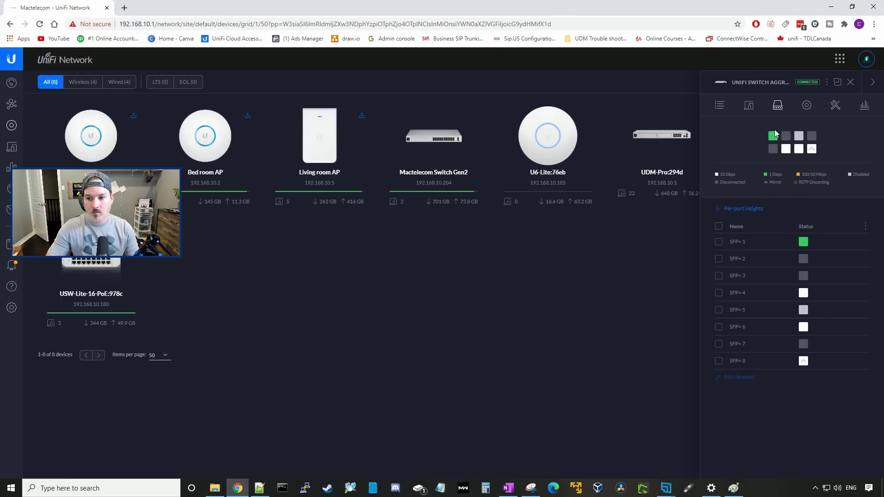
click(750, 211)
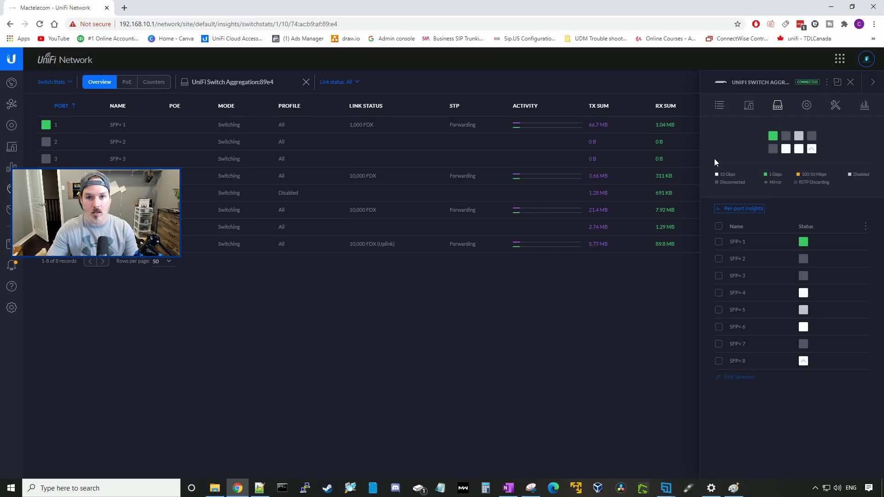
click(750, 240)
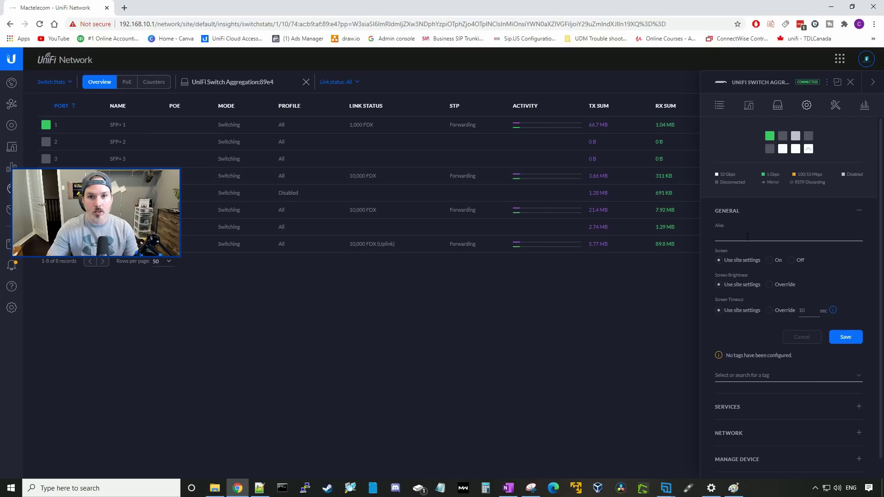
Set the aggregation switch's alias to 'Mactelecom AGG' and expand its Services settings
click(747, 235)
text(Mac)
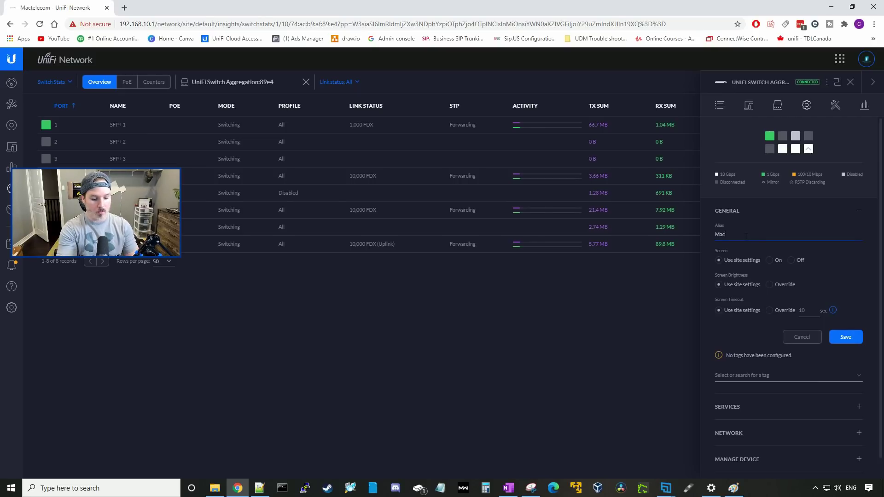
text(telecom AGG)
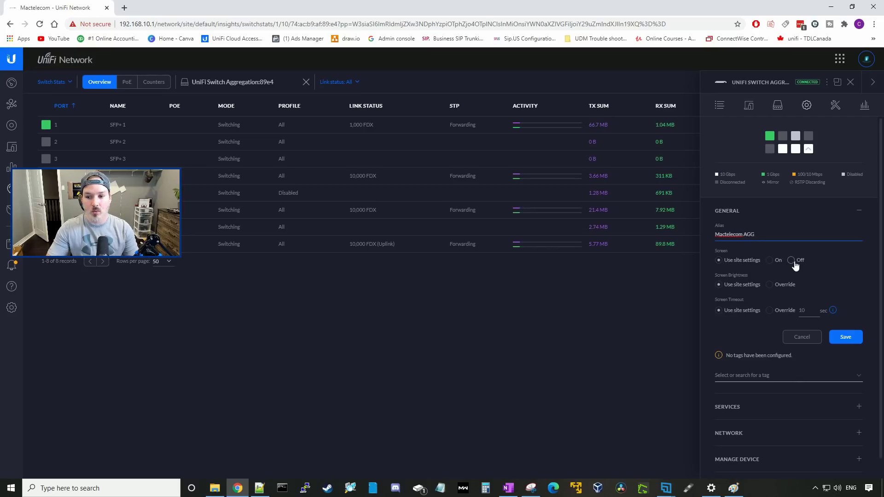
scroll(742, 276, down, 1)
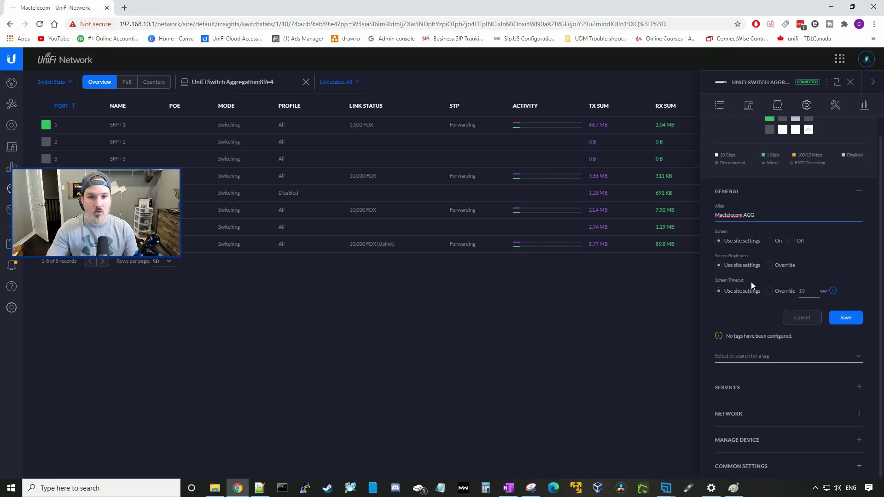
click(732, 387)
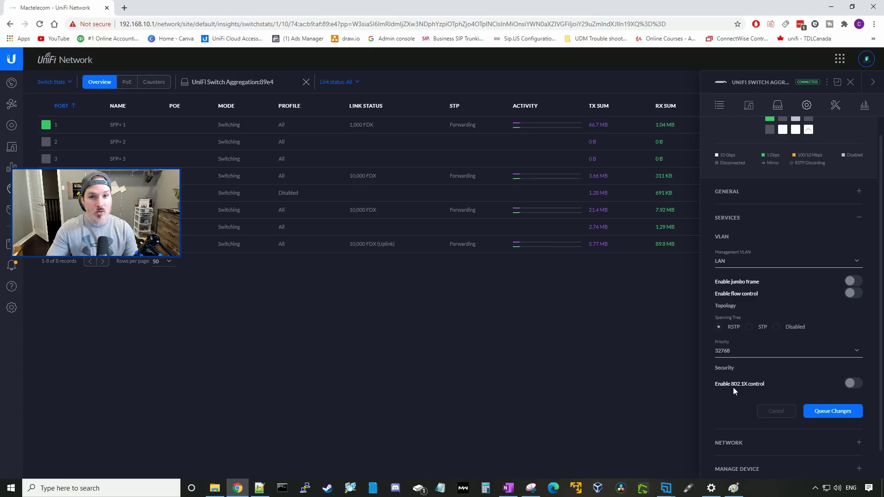
scroll(746, 394, down, 1)
Check the switch's DHCP IP setup, debug terminal and CPU/memory stats, then return to SFP+ ports
click(756, 414)
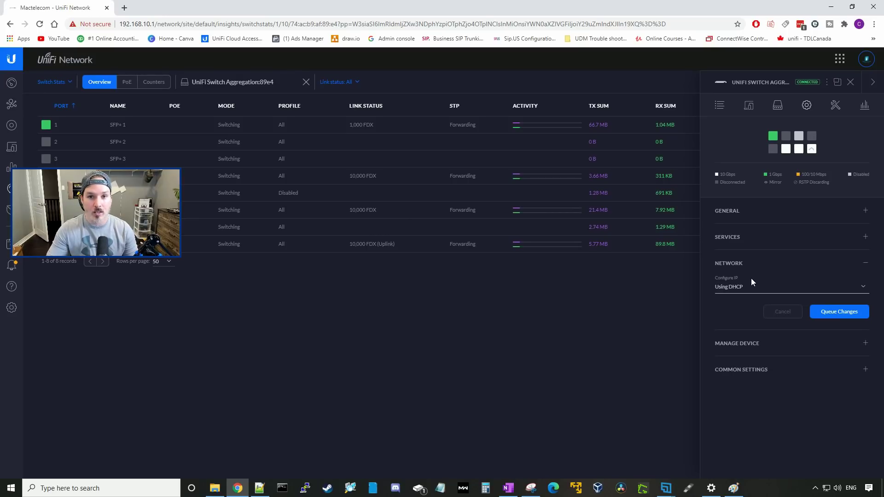
click(835, 106)
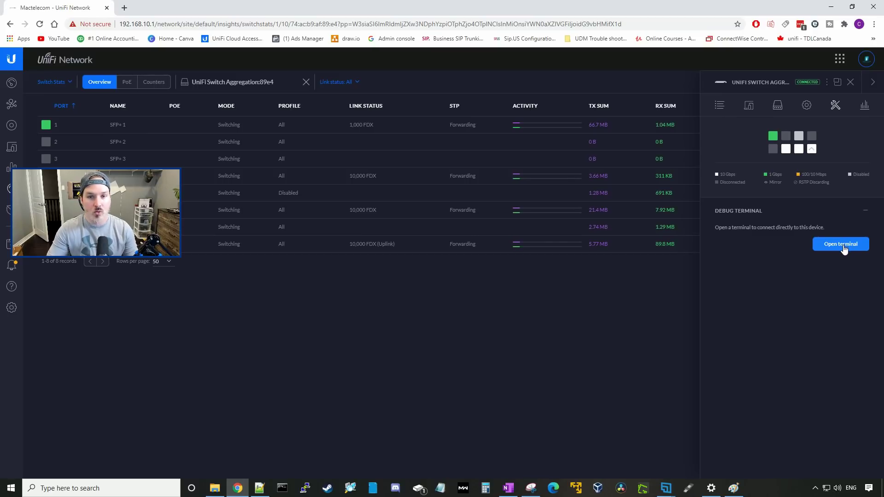
click(865, 106)
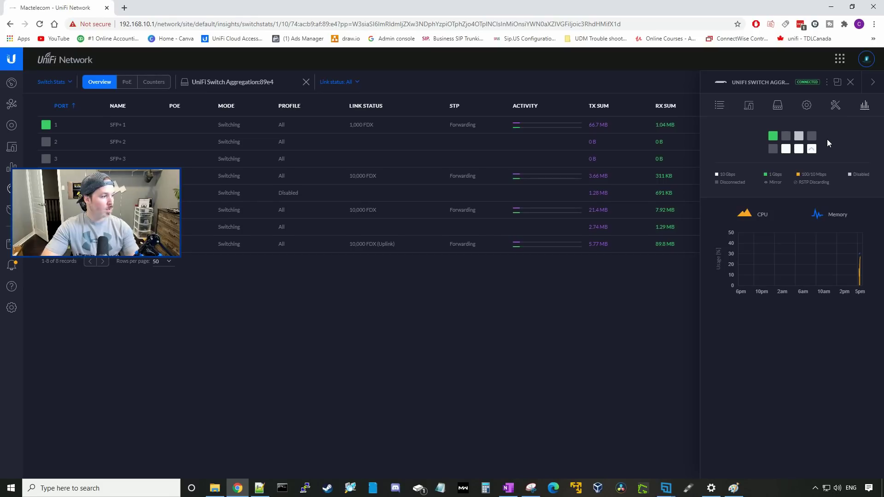
click(779, 110)
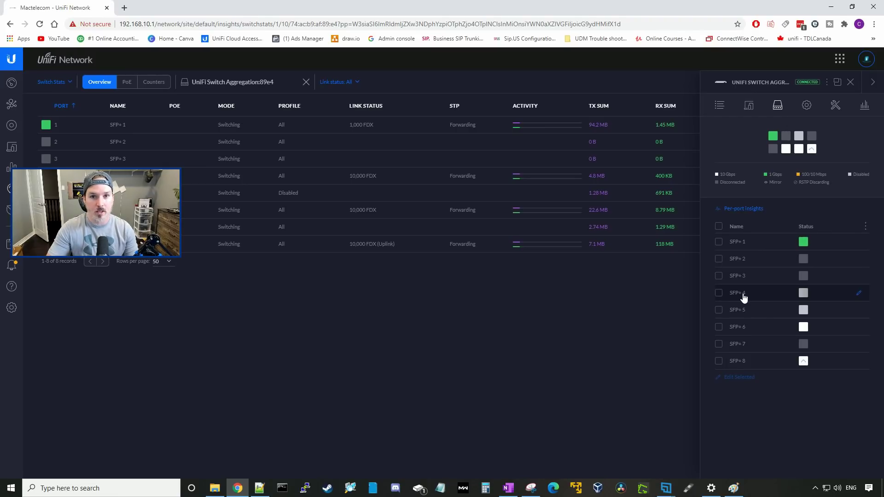
Name SFP+ port 4 'UNVR' with the Camera (40) profile and apply it
click(858, 295)
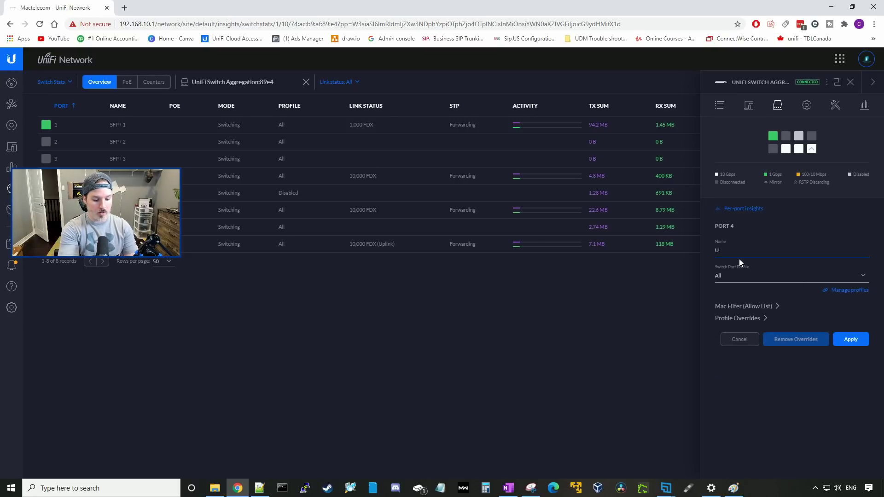
click(759, 277)
click(748, 332)
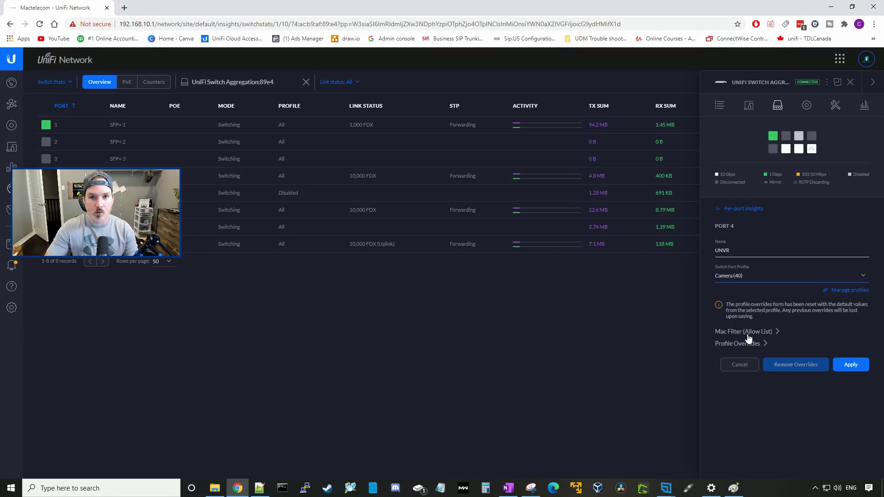
click(852, 366)
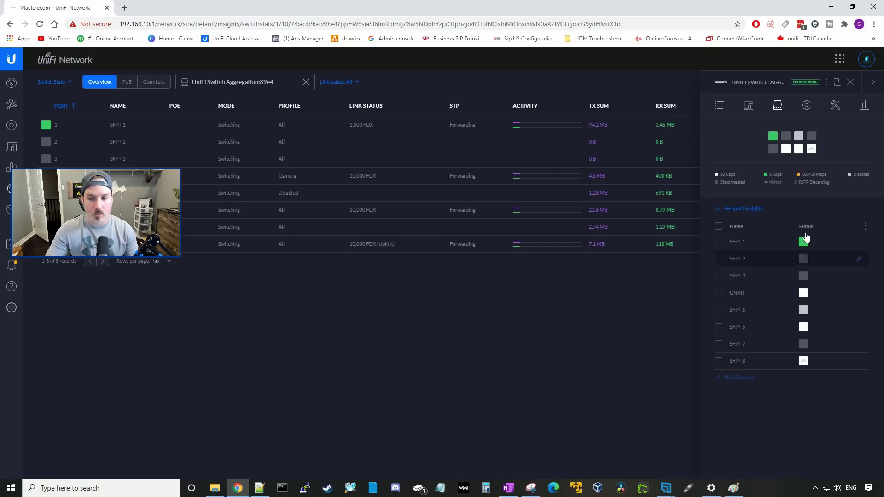
Go back from the Switch Stats page to the grid of all eight devices
key(alt+Left)
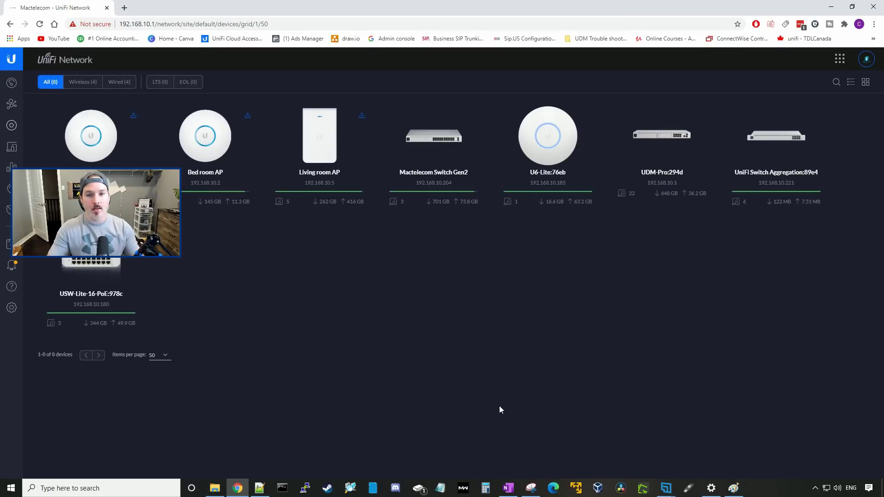
mouse_move(458, 197)
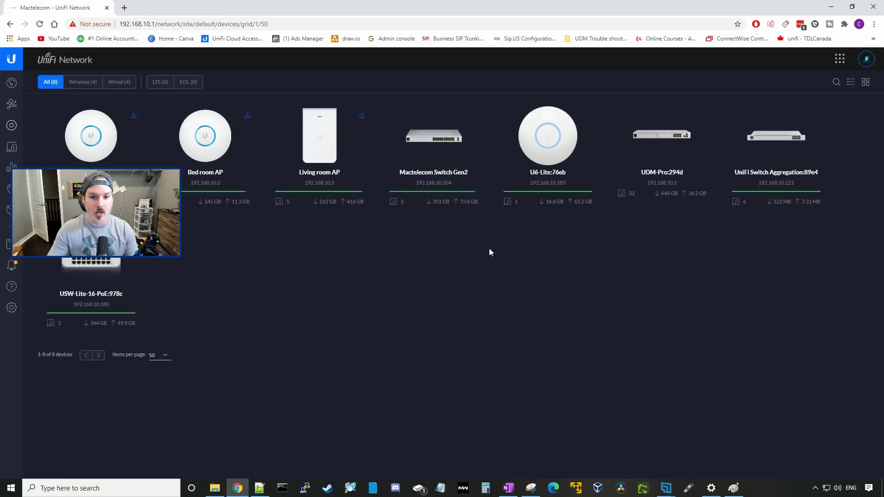
On Mactelecom Switch Gen2, rename port 25 to 'Uplink to Switch AGG'
click(441, 175)
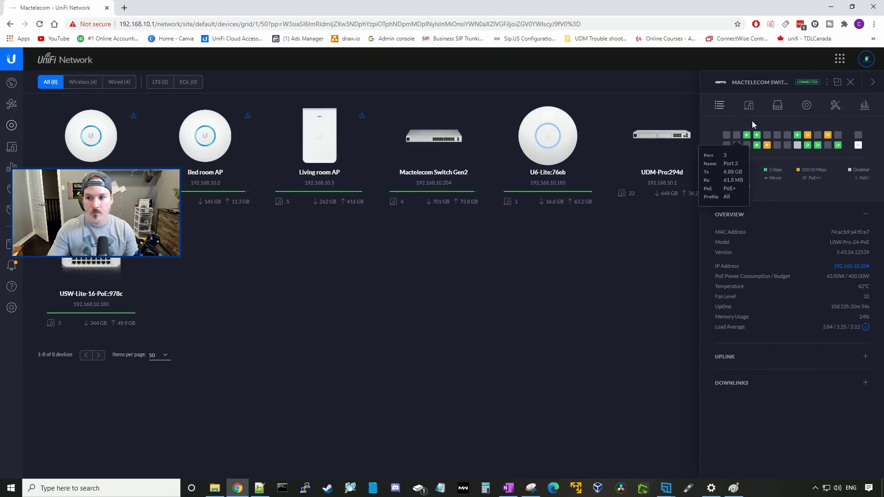
click(778, 105)
scroll(779, 286, down, 5)
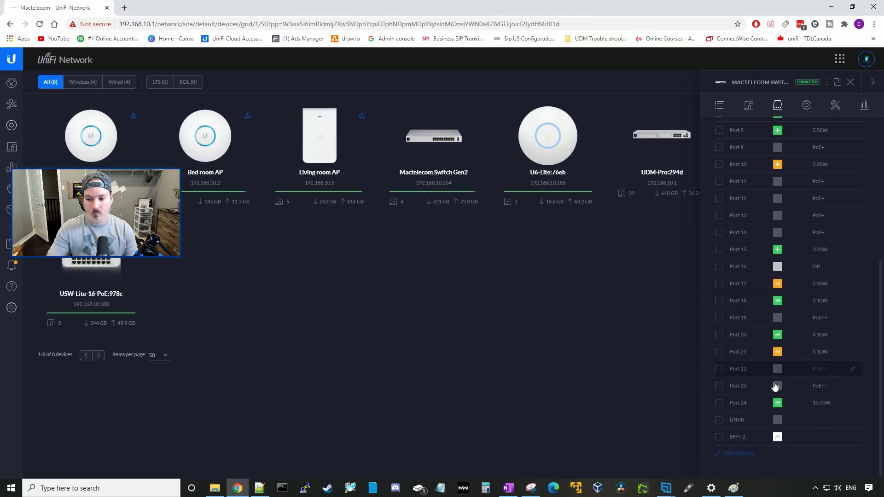
mouse_move(775, 427)
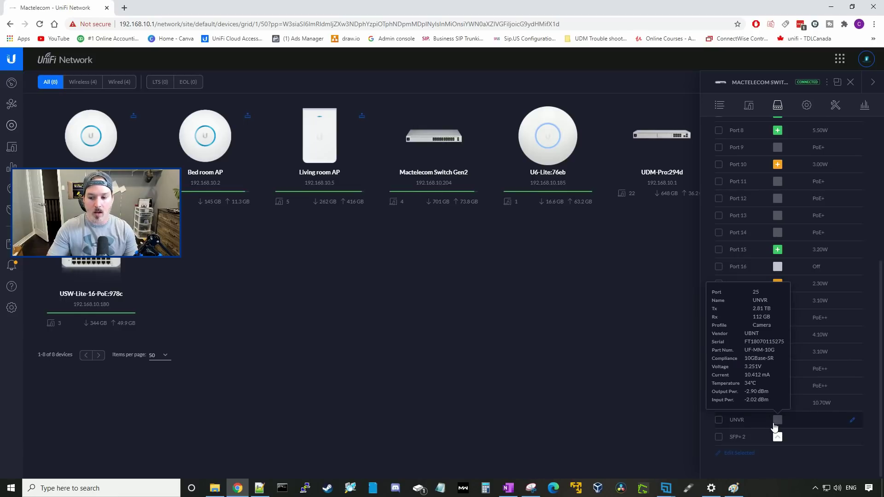
click(852, 421)
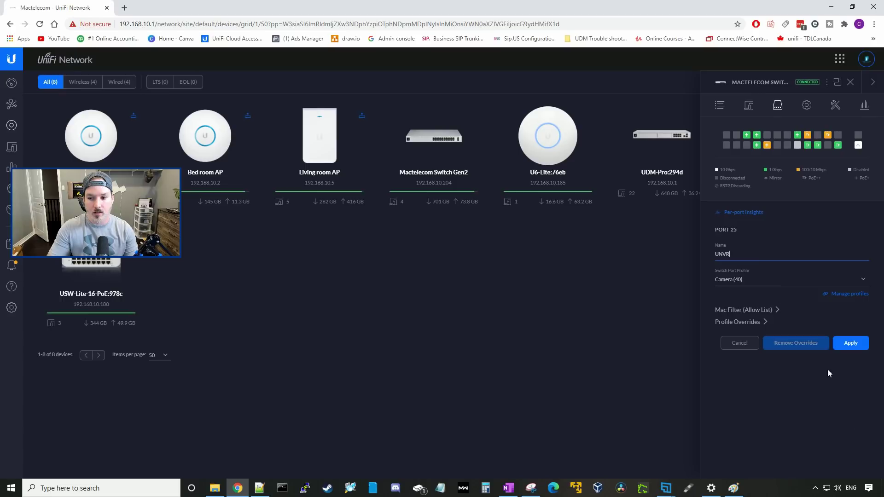
double_click(736, 253)
text(Uplin)
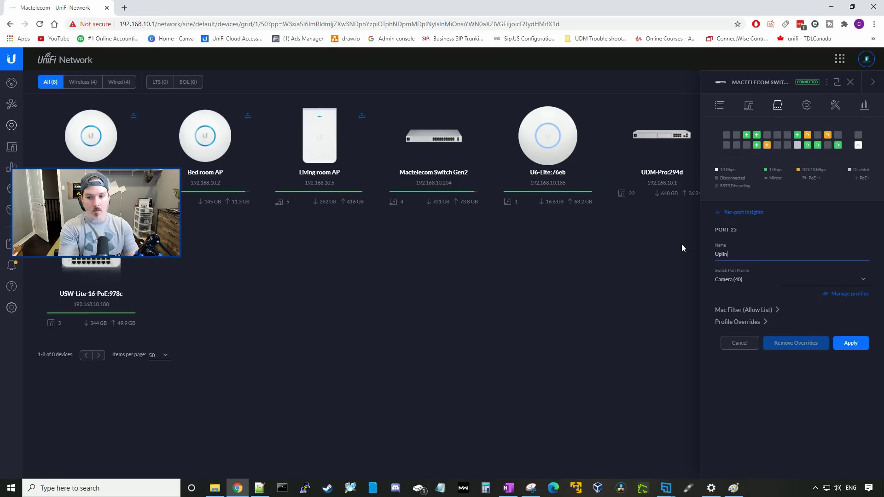
text(k to Switch )
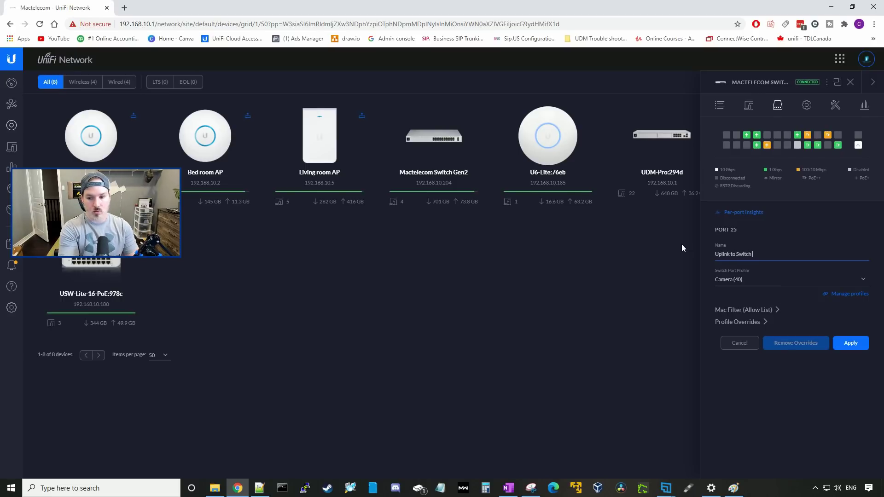
text(AGG)
Give port 25 the All profile, aggregate ports 25–26, and apply
click(737, 279)
click(742, 297)
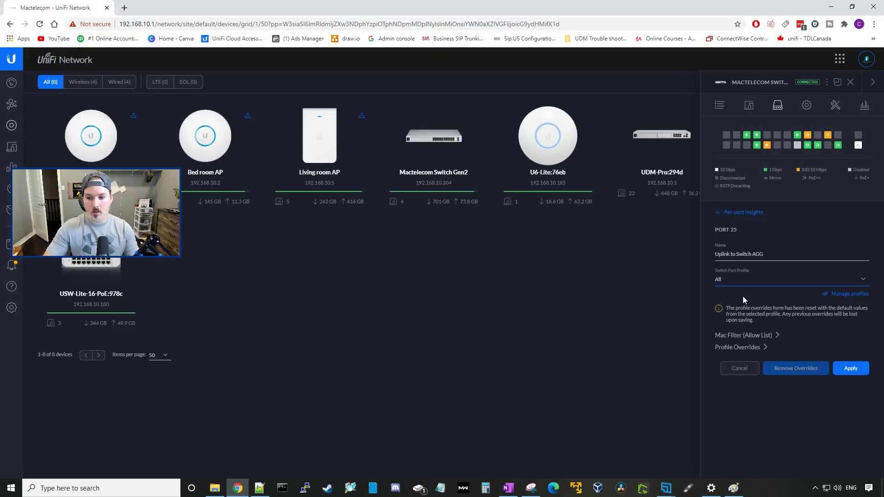
click(739, 348)
scroll(738, 353, down, 3)
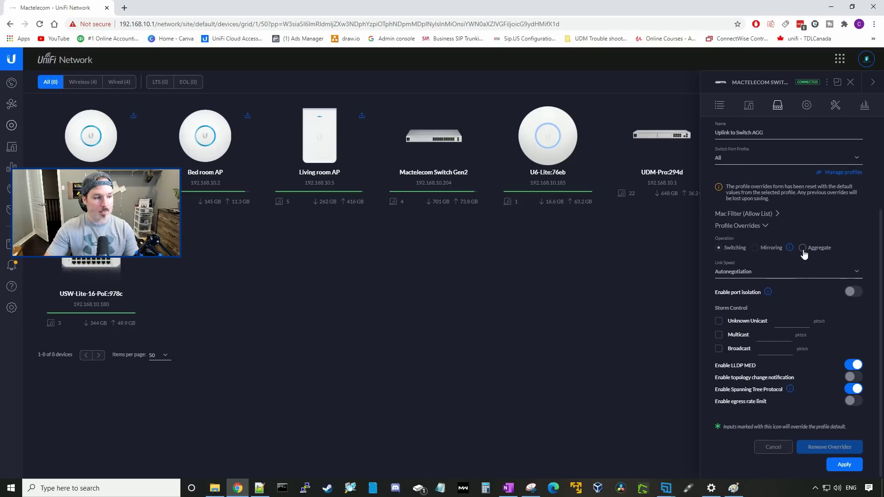
click(803, 249)
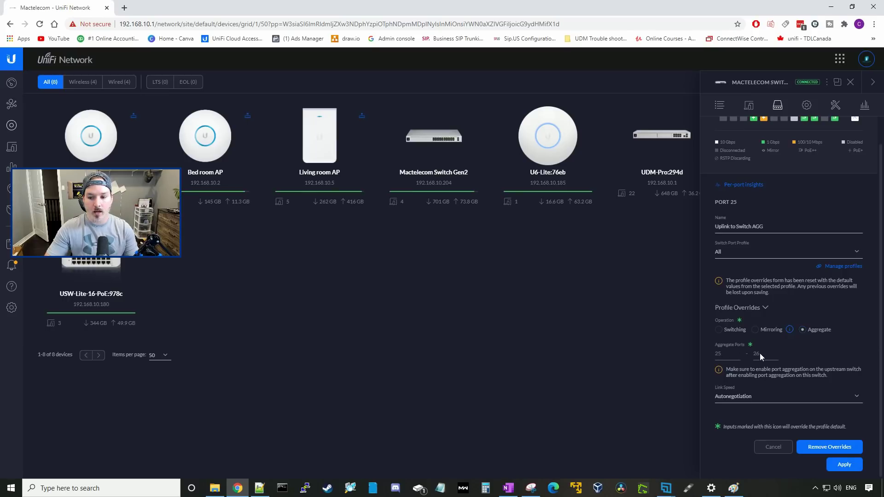
click(844, 465)
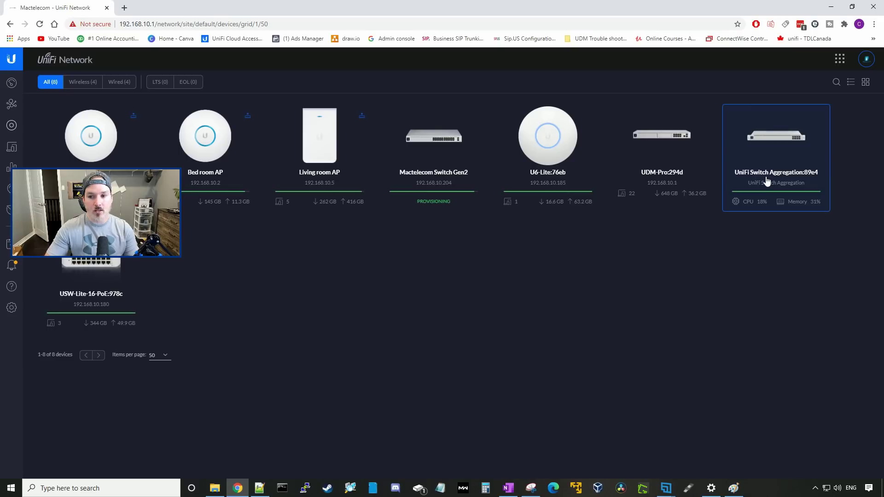
On the UniFi Switch Aggregation, name port SFP+ 5 'Gen2 switch AGG'
click(767, 180)
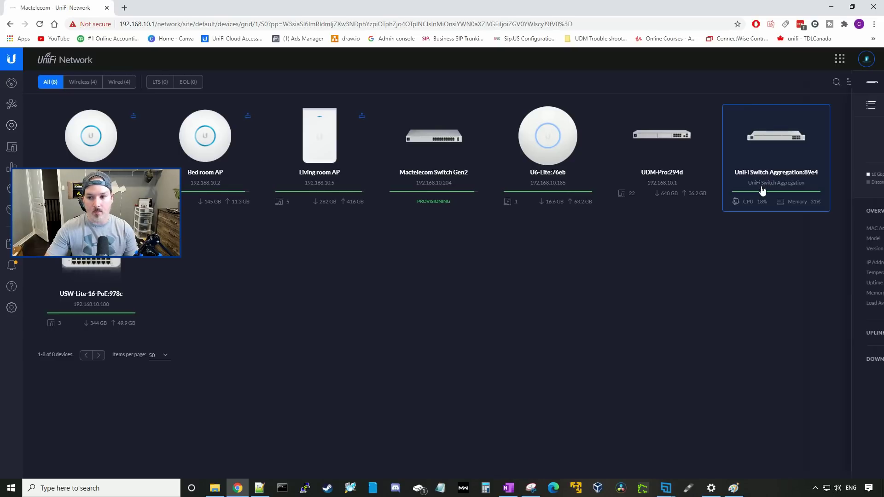
click(778, 106)
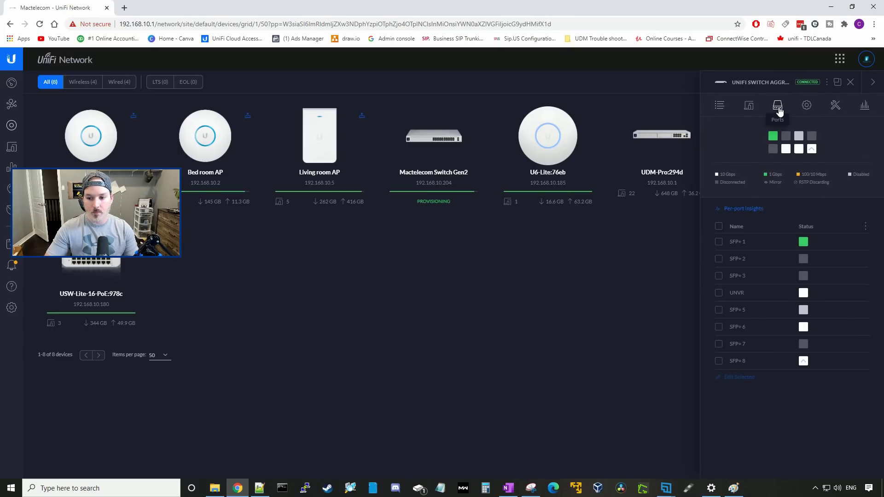
click(859, 310)
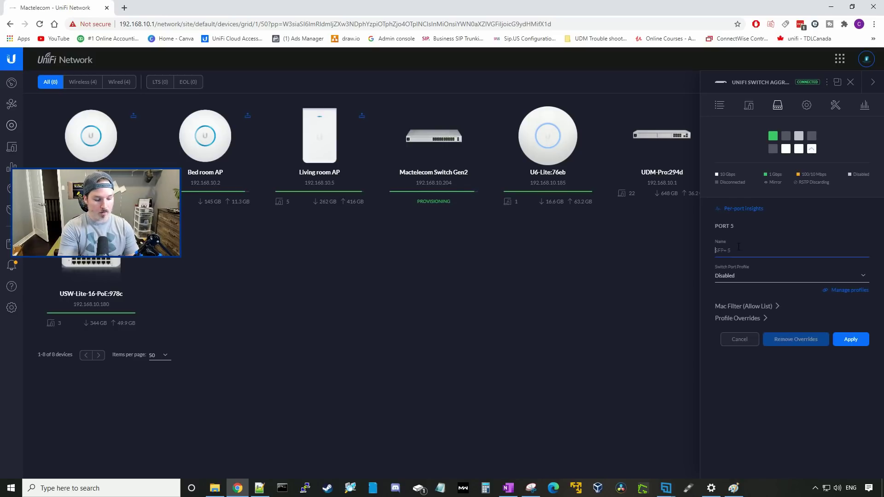
text(Gen2 switch AGG)
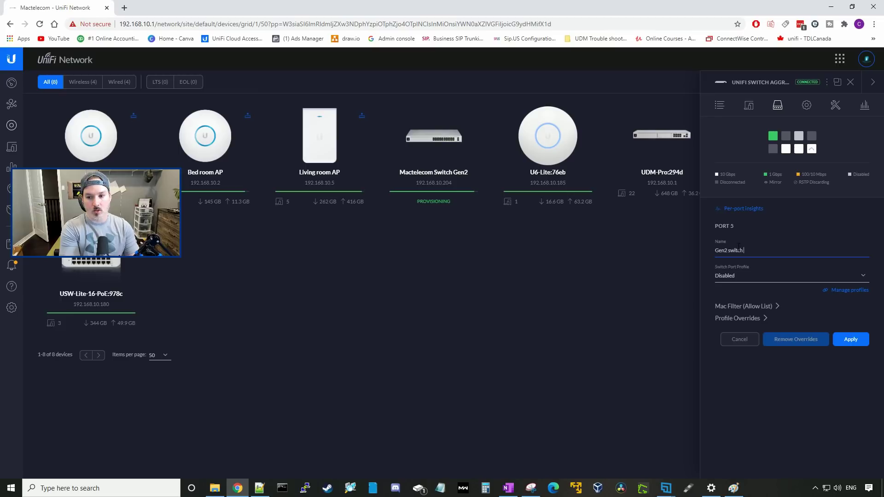
Give port 5 the All profile and aggregate it with port 6 as the last port
click(735, 276)
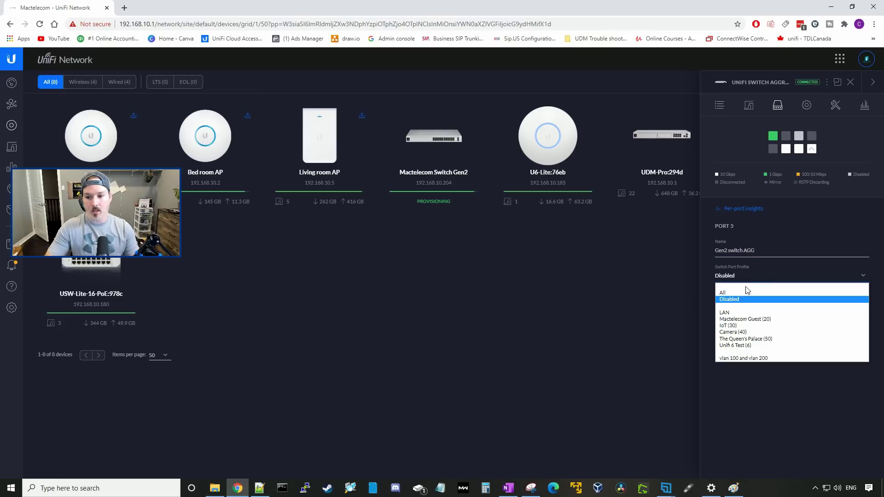
click(732, 297)
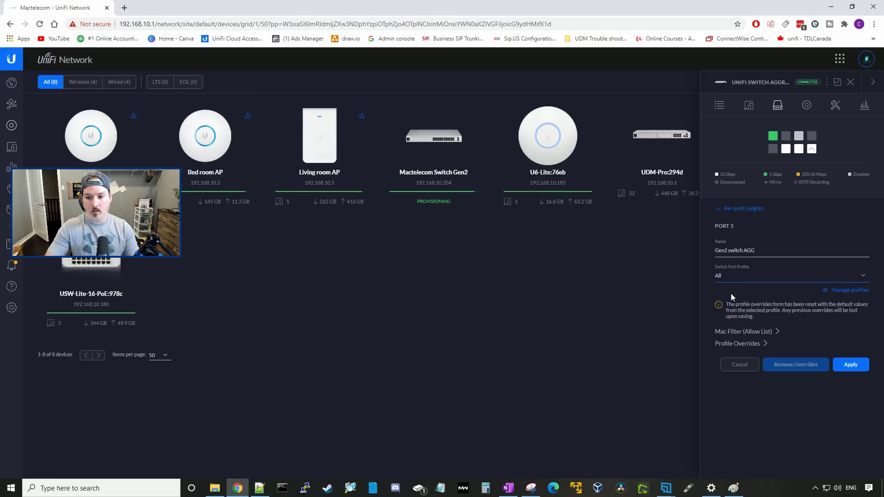
click(743, 344)
scroll(782, 346, down, 1)
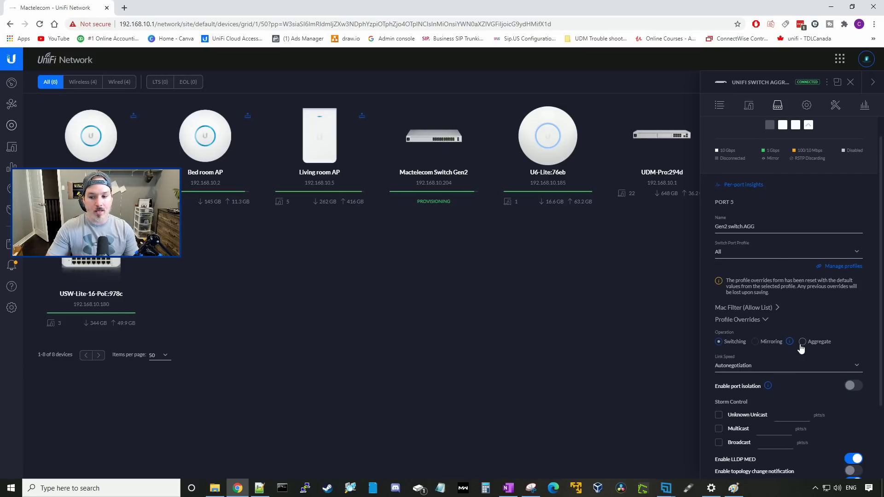
click(802, 343)
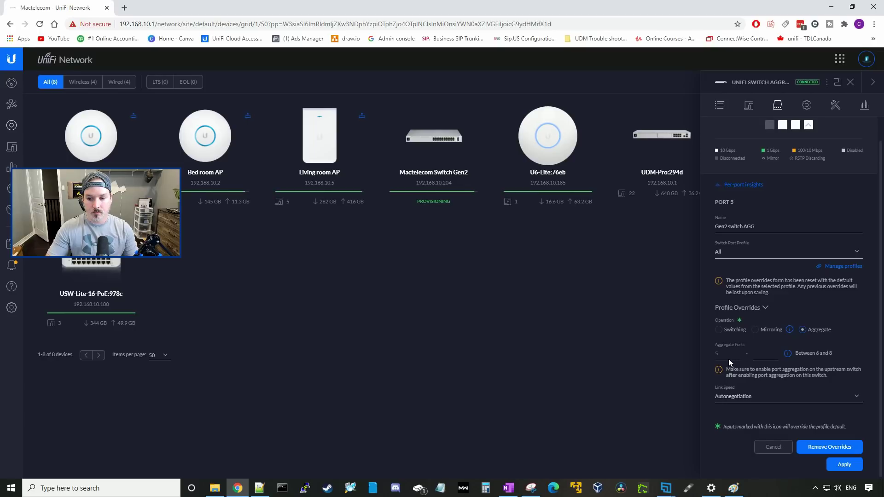
click(762, 354)
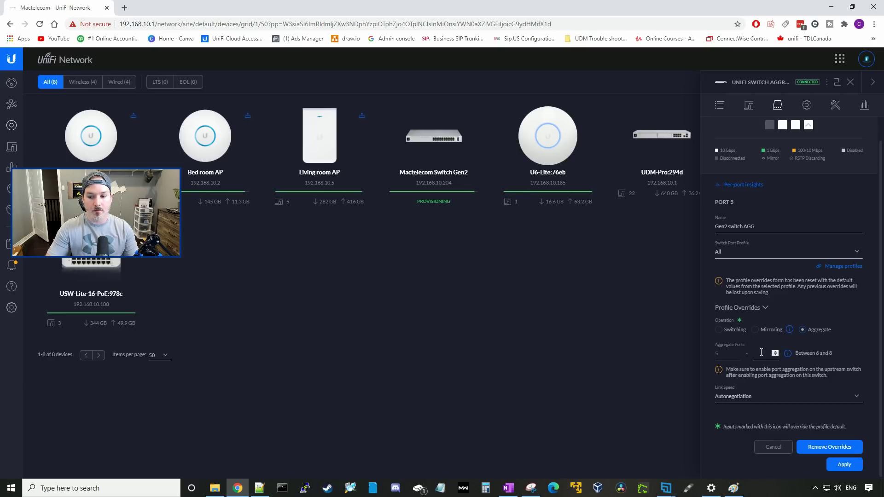
text(6)
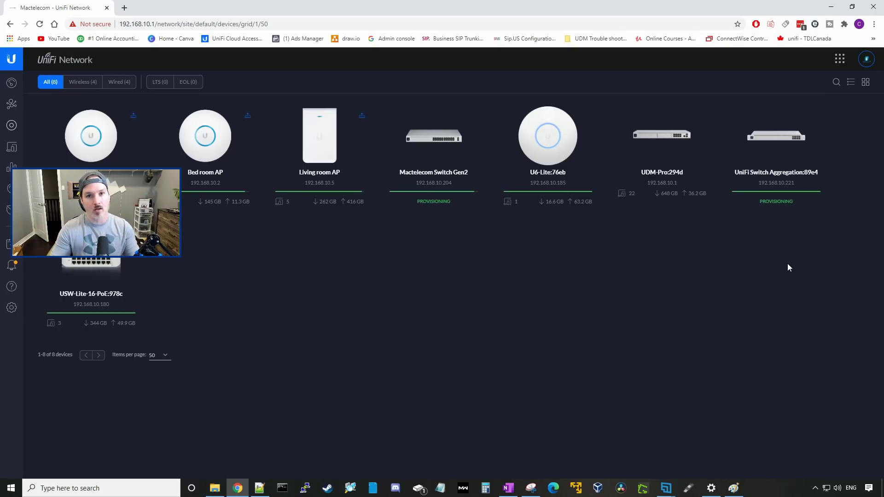
After both switches finish provisioning, open the UniFi Switch Aggregation's details panel
click(779, 139)
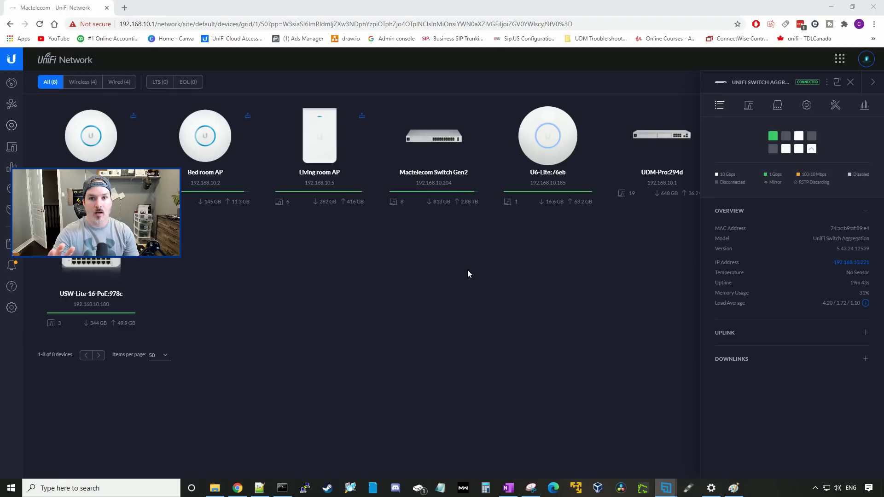
Check that ports 5-6 show one 10 Gbps link, then view Mactelecom Switch Gen2's details
mouse_move(800, 148)
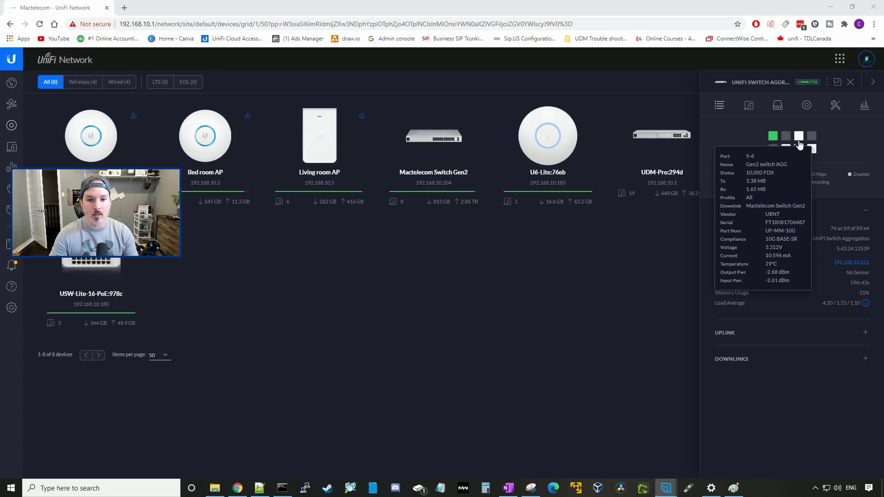
click(449, 156)
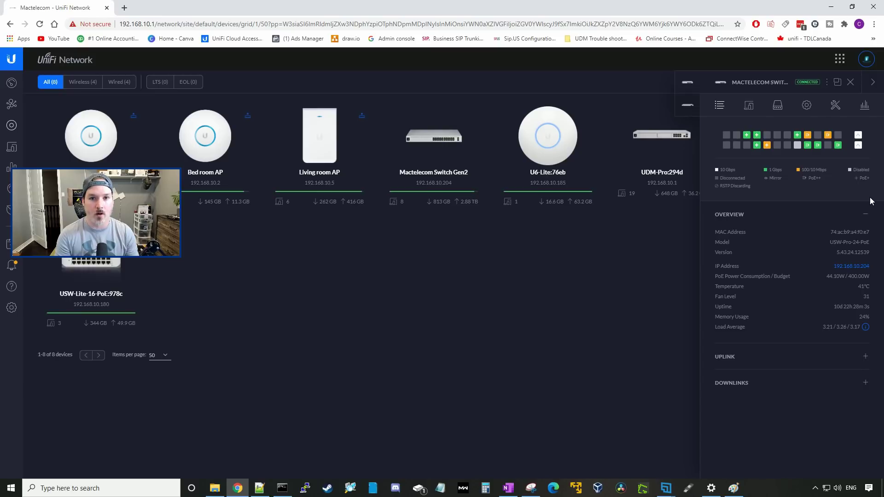
click(666, 488)
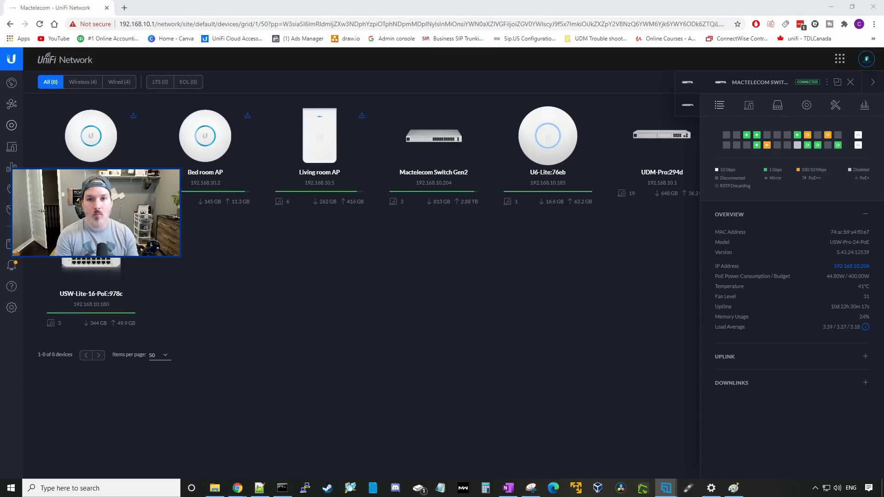